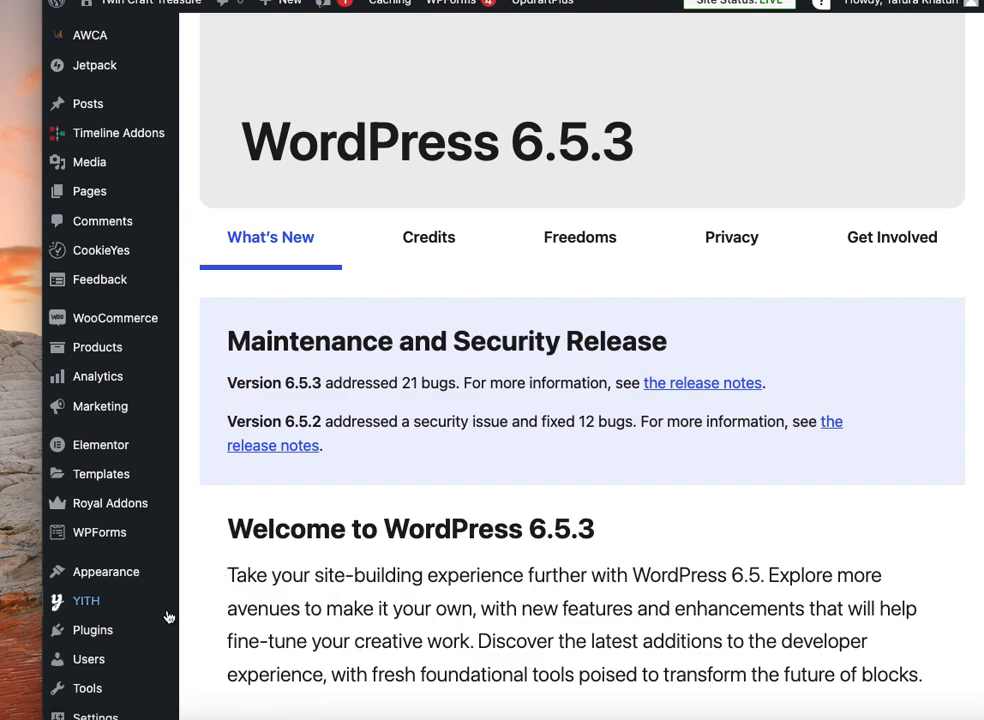
Search for "wpforms" among the plugins available to add to the site.
mouse_move(118, 627)
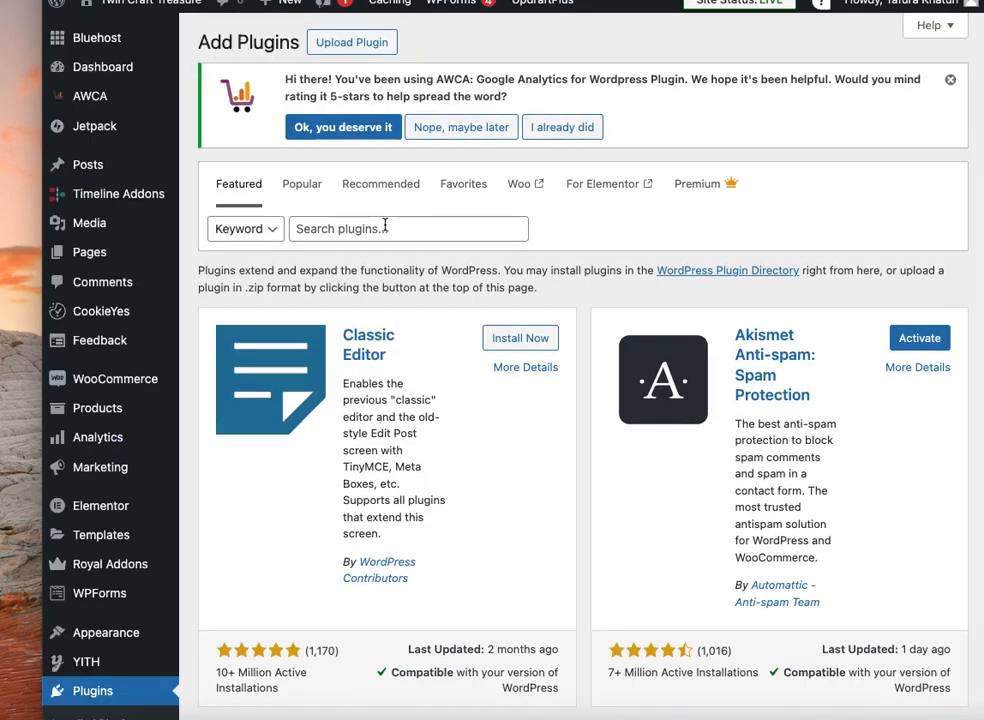
click(385, 228)
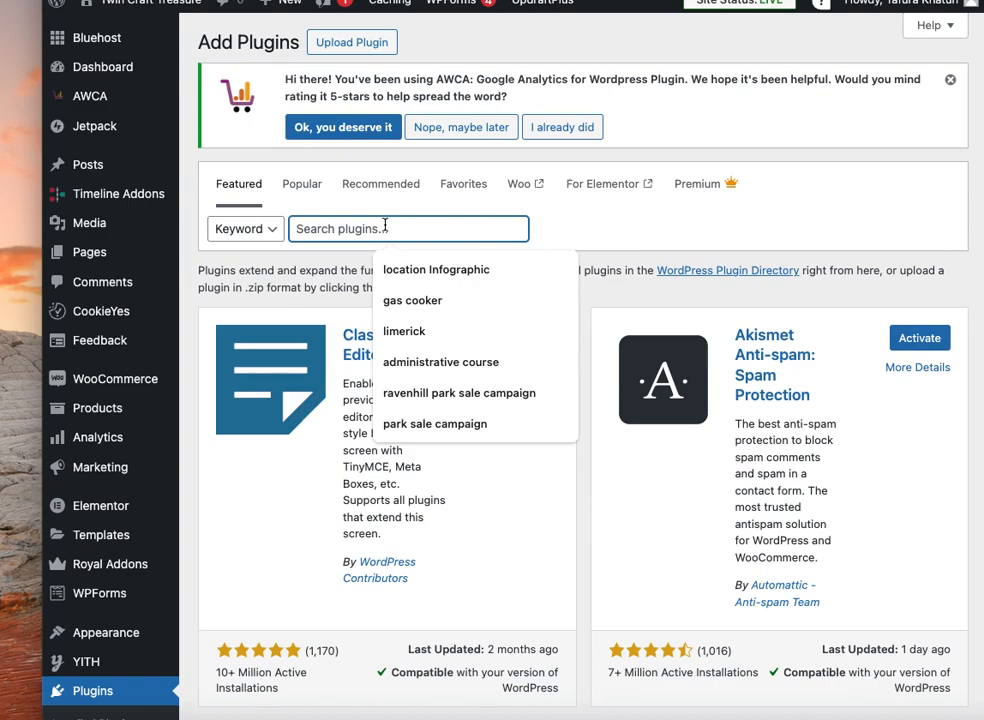
text(wpforms)
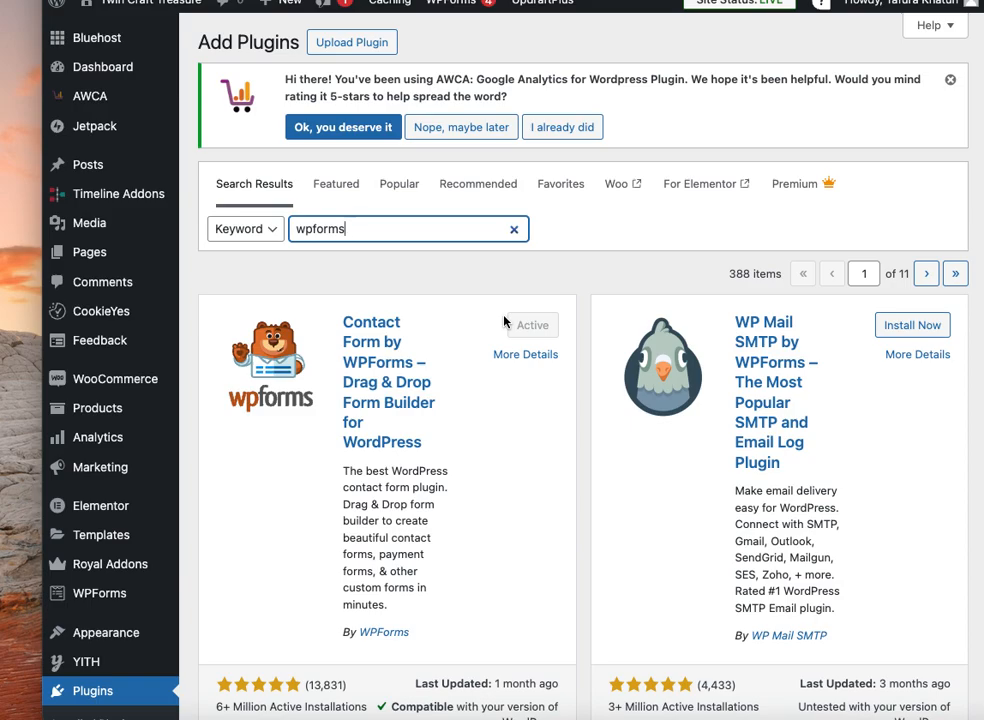
Examine the Contact Form by WPForms entry and the neighbouring plugins in the search results.
scroll(504, 321, down, 2)
scroll(504, 321, up, 2)
scroll(564, 466, down, 3)
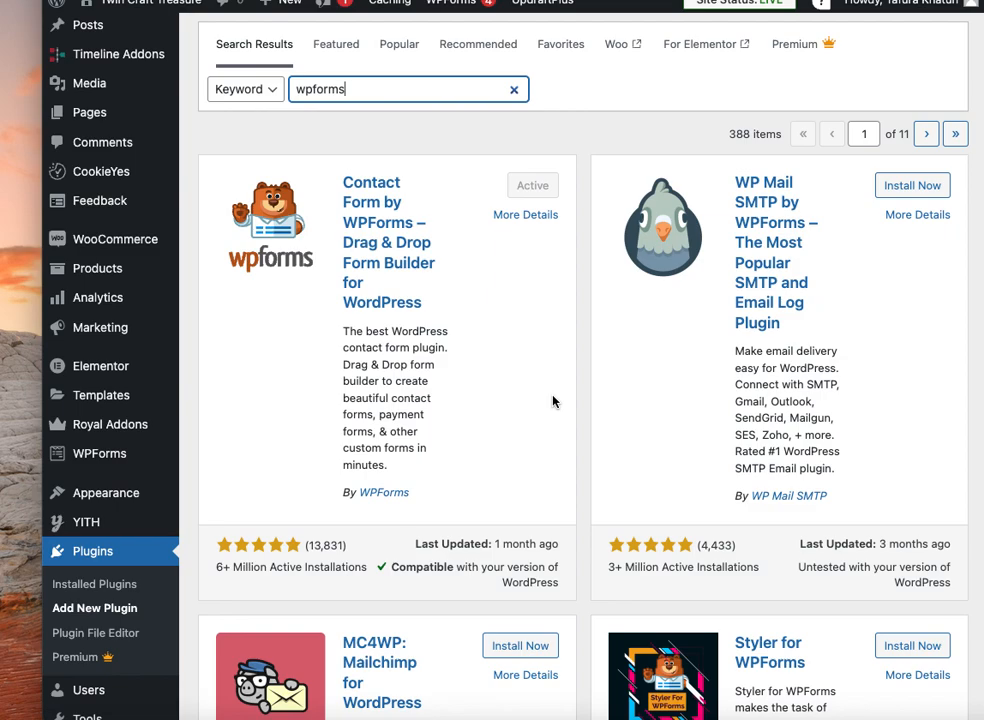
scroll(553, 401, down, 2)
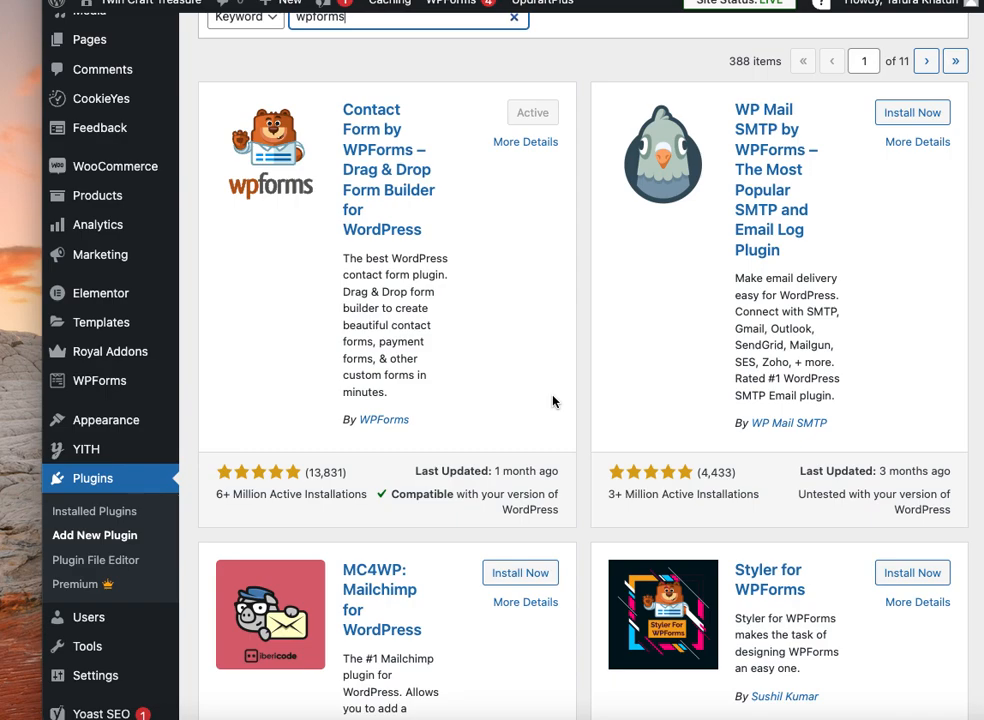
scroll(553, 401, down, 2)
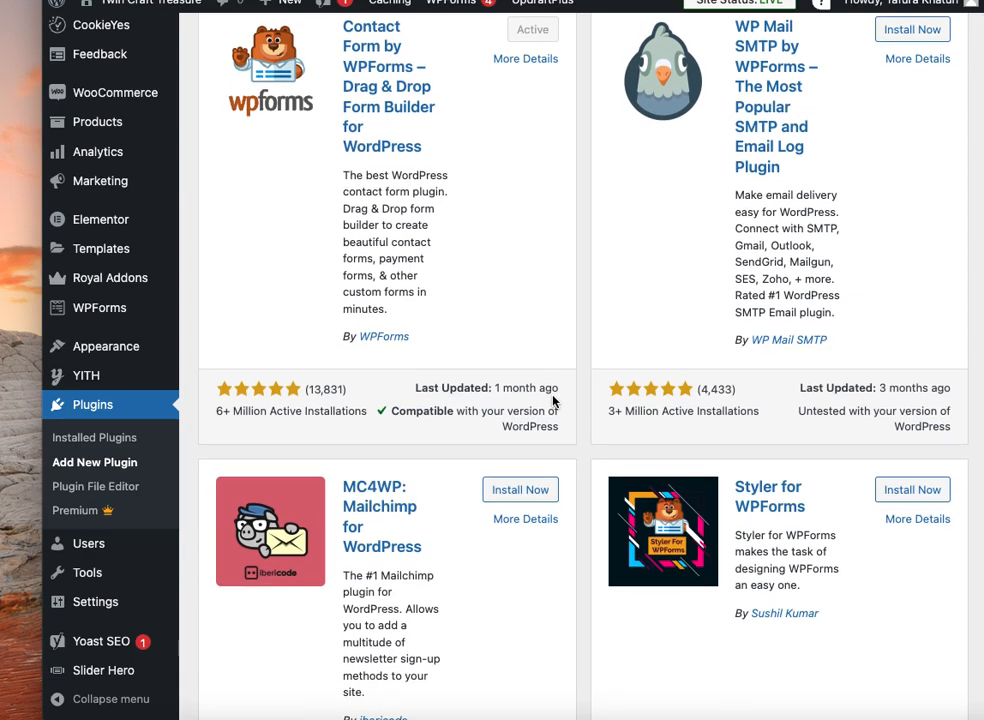
scroll(553, 401, up, 1)
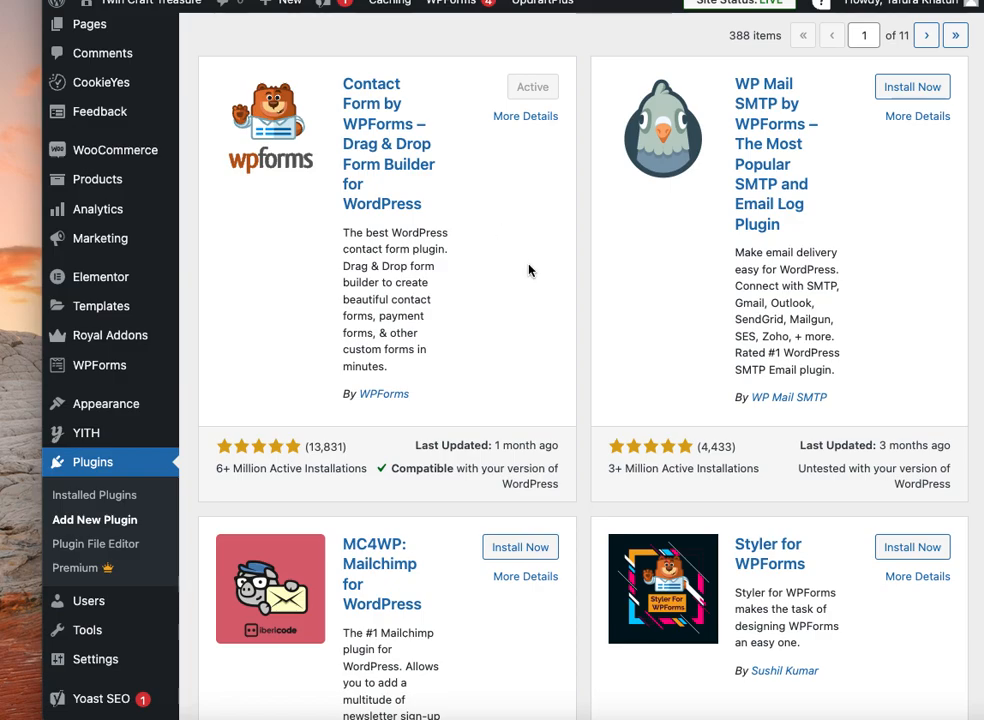
scroll(527, 270, up, 1)
scroll(535, 278, up, 4)
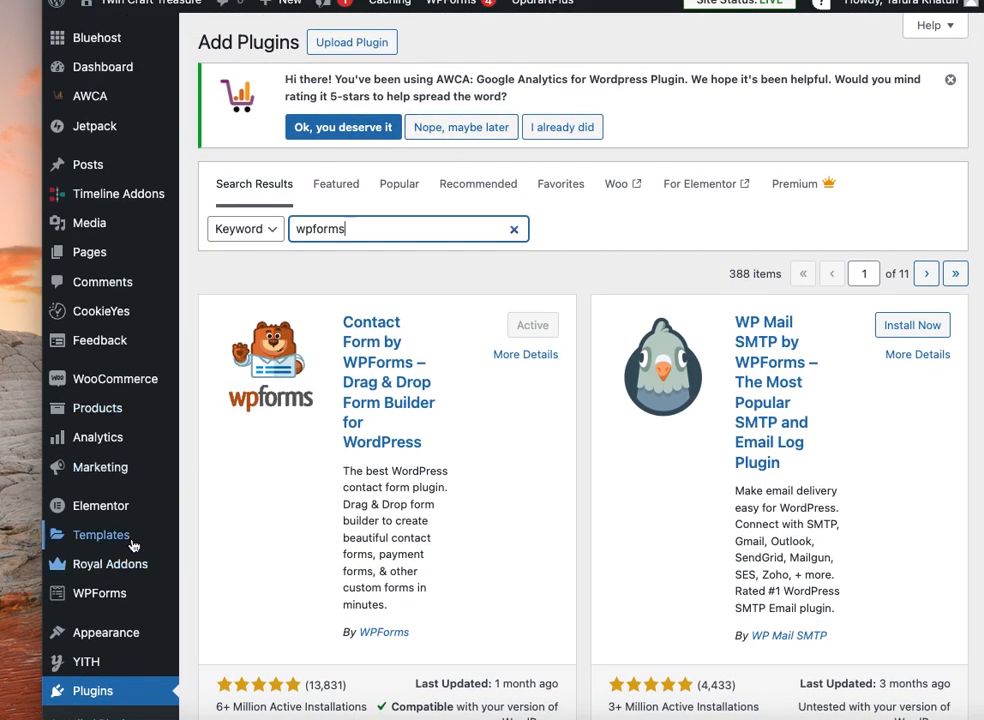
Open the overview of all forms in WPForms.
scroll(133, 545, down, 5)
scroll(133, 545, down, 5)
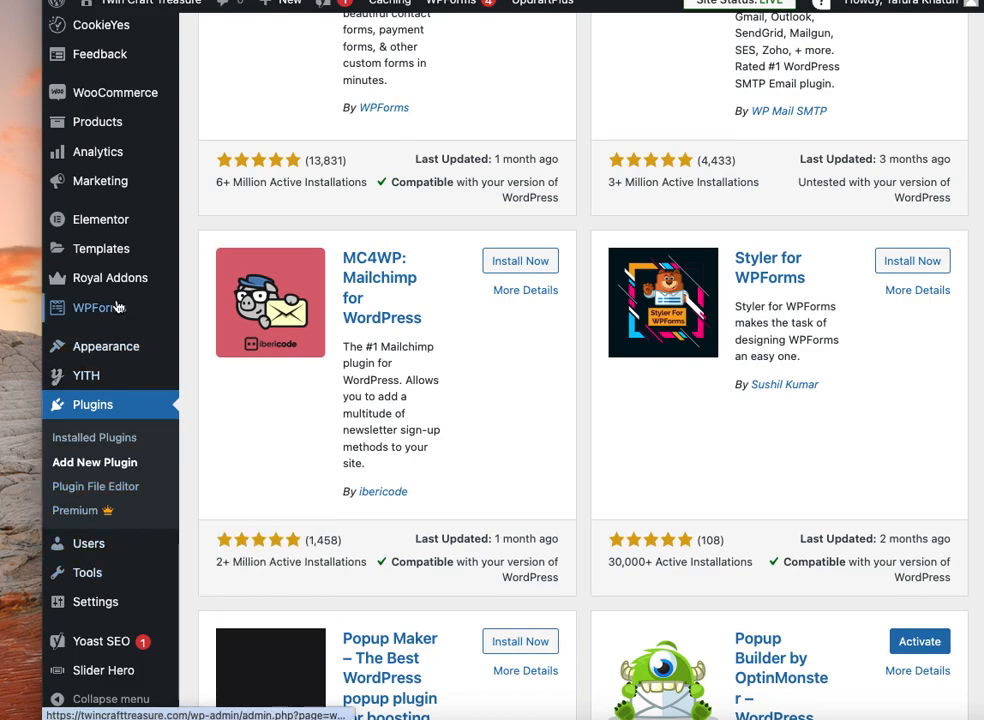
mouse_move(120, 308)
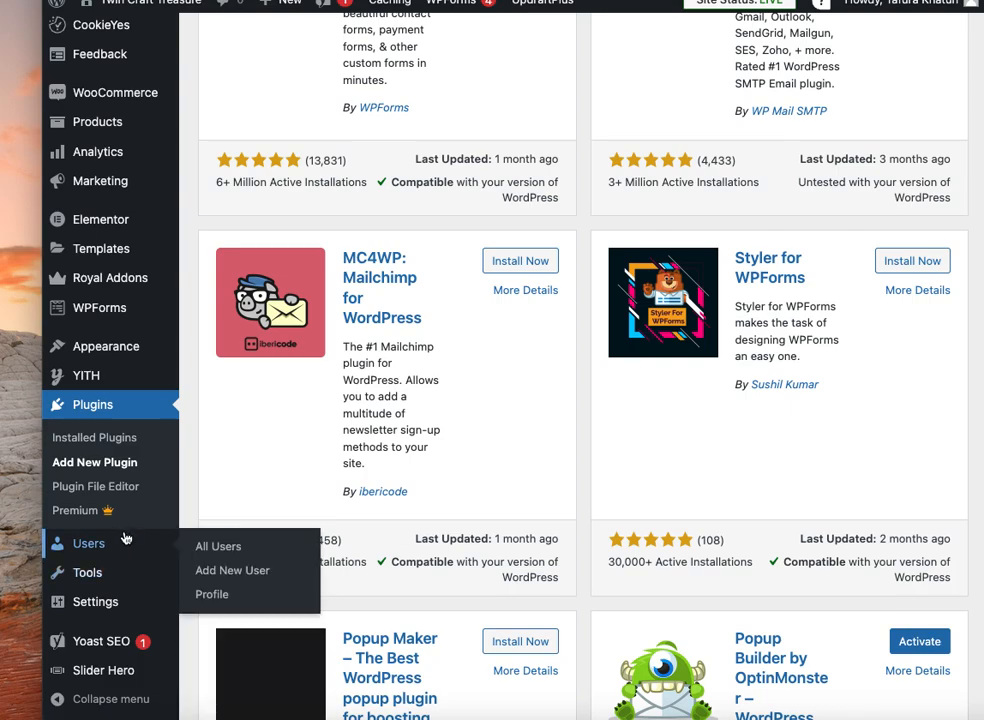
mouse_move(110, 318)
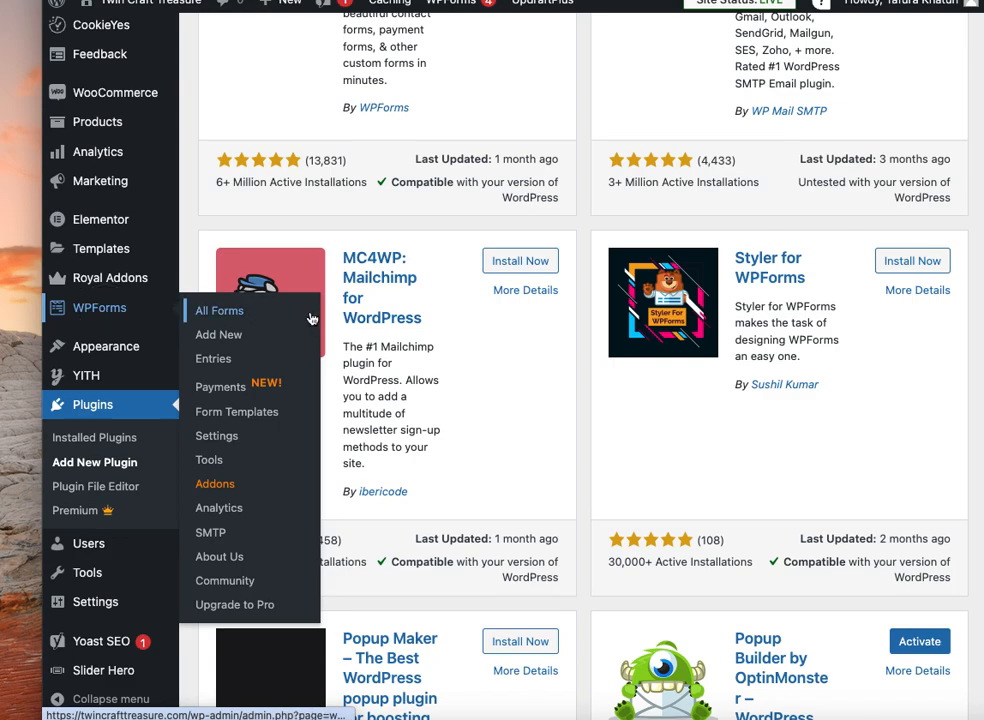
click(235, 311)
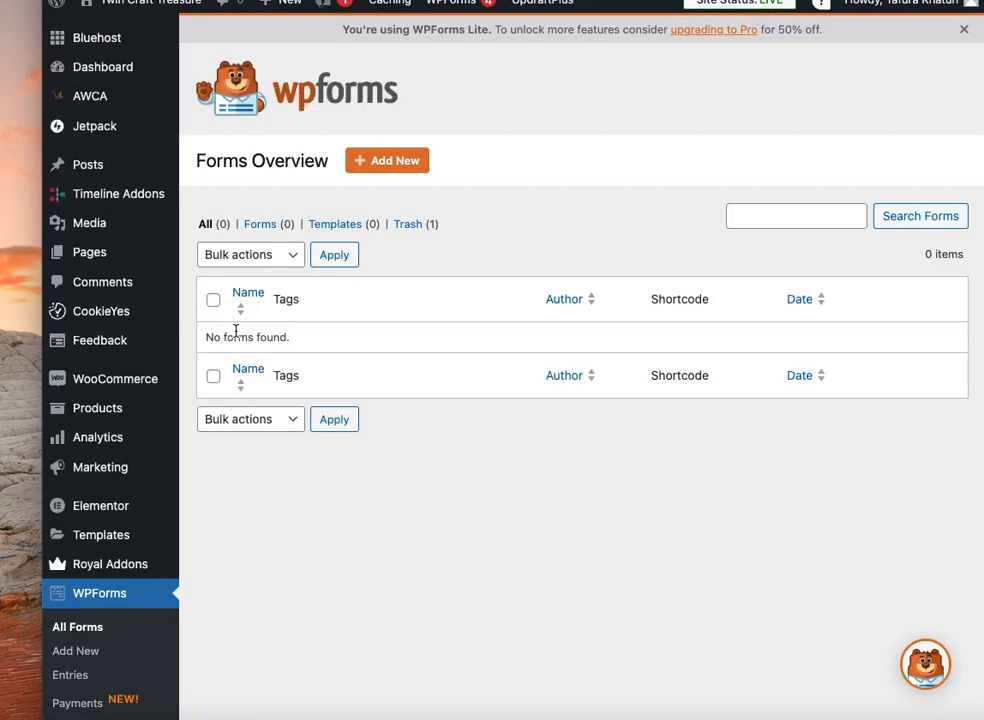
Review the Blank Form and Simple Contact Form templates offered for a new form, and close the form setup without creating one.
click(403, 166)
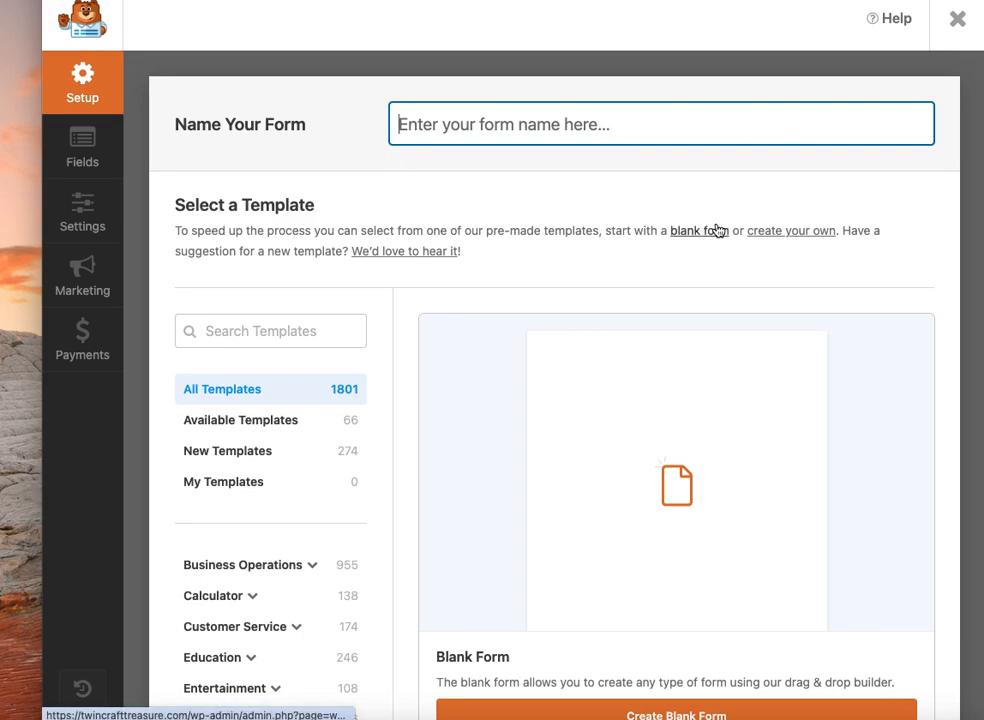
scroll(716, 229, down, 2)
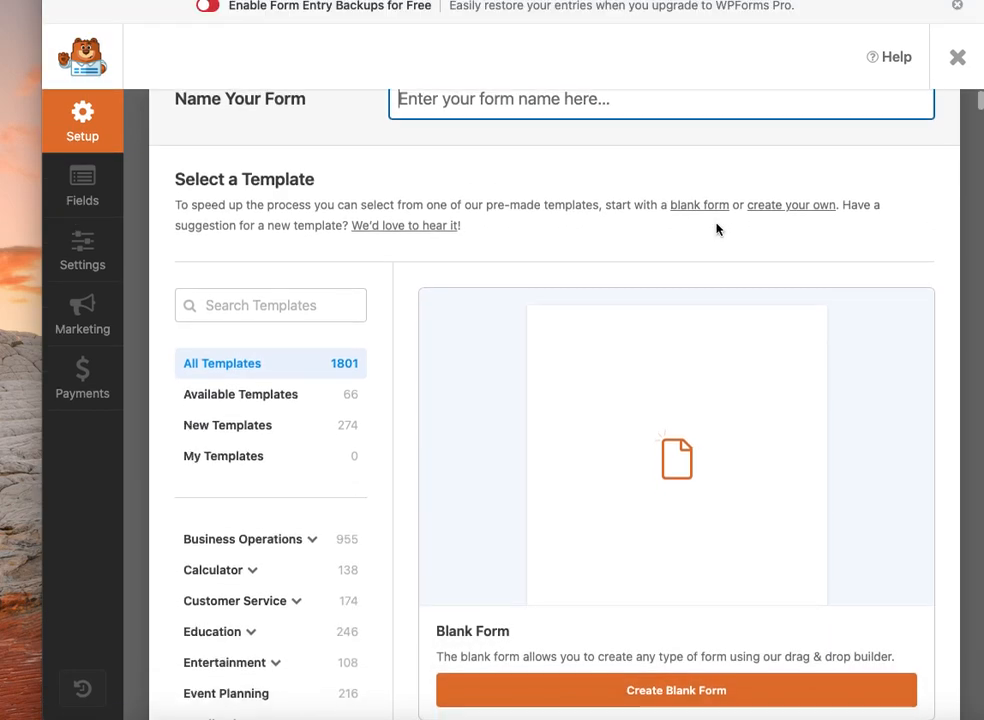
scroll(716, 229, up, 2)
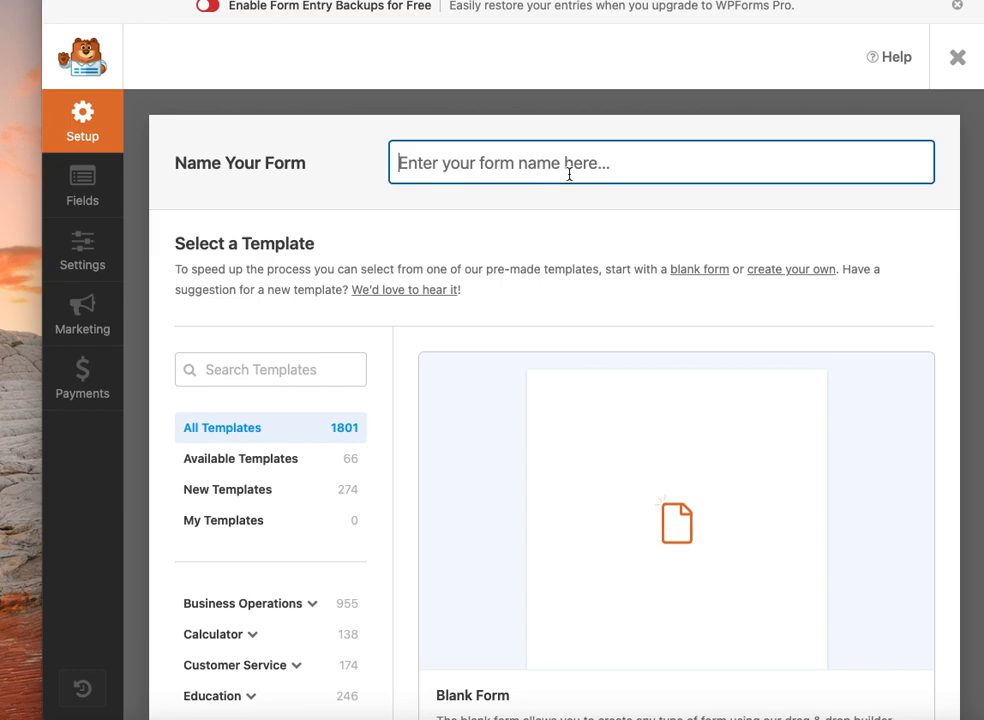
scroll(569, 174, down, 3)
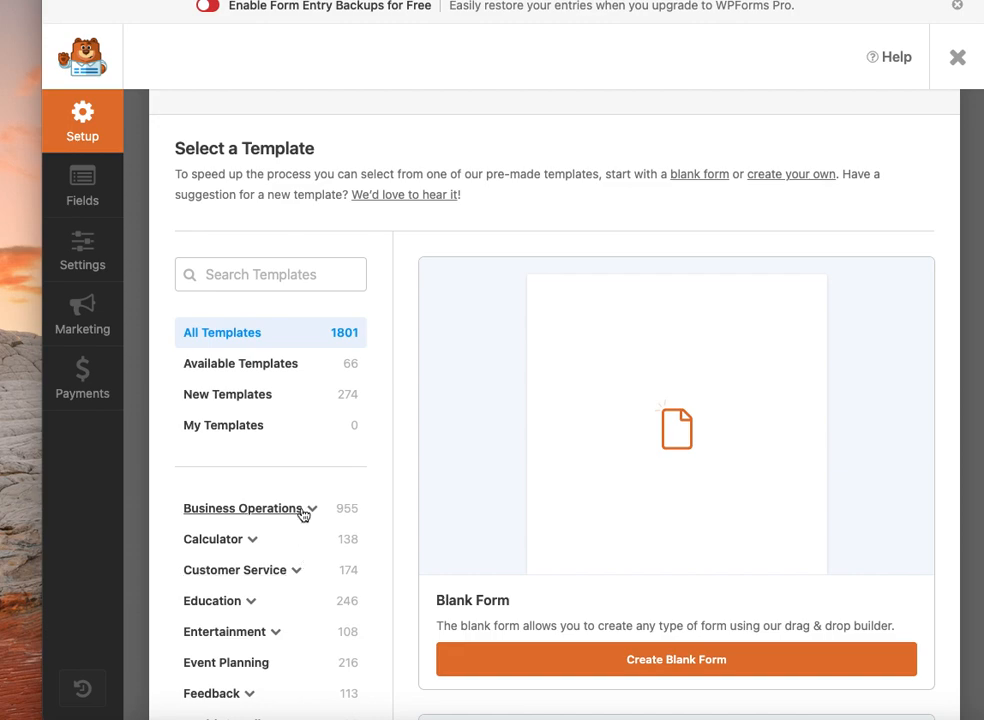
scroll(527, 472, down, 2)
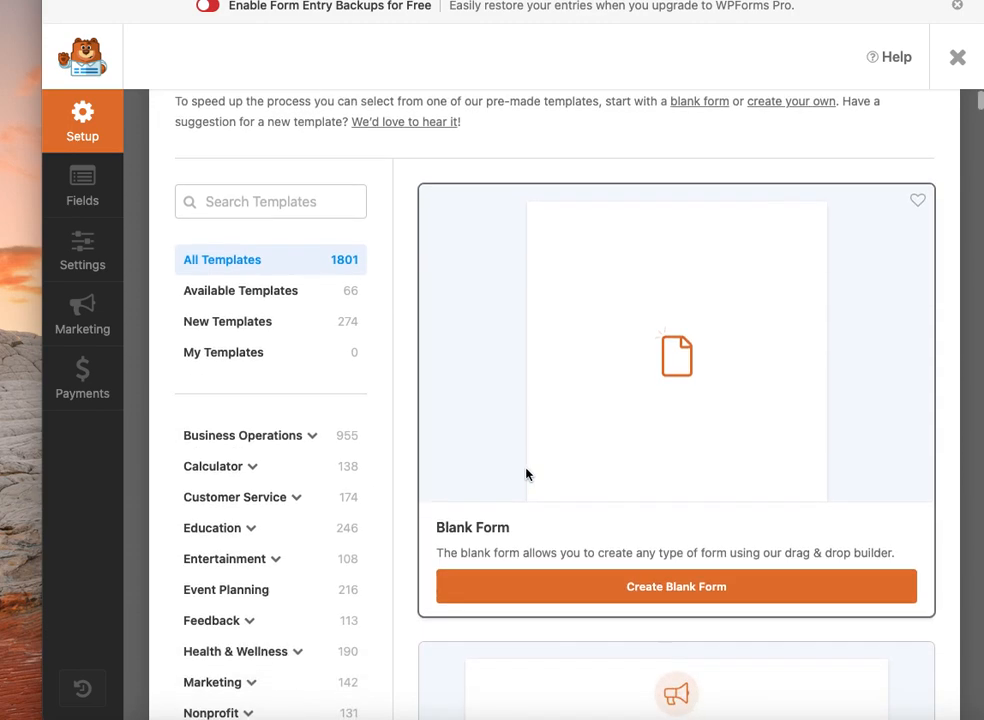
scroll(527, 474, down, 1)
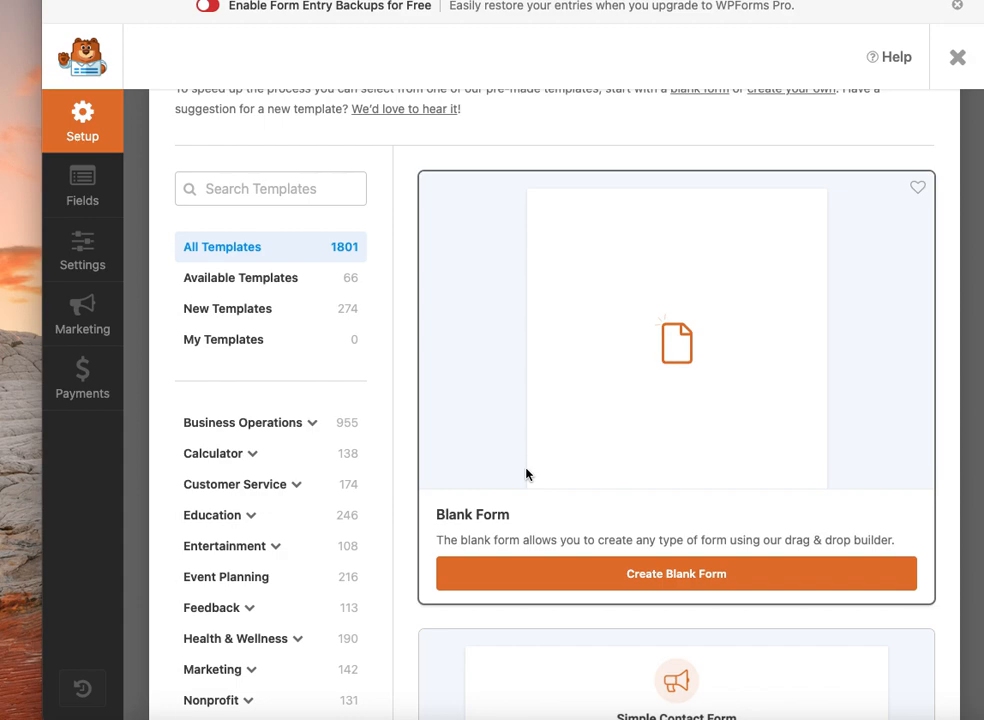
scroll(527, 474, up, 1)
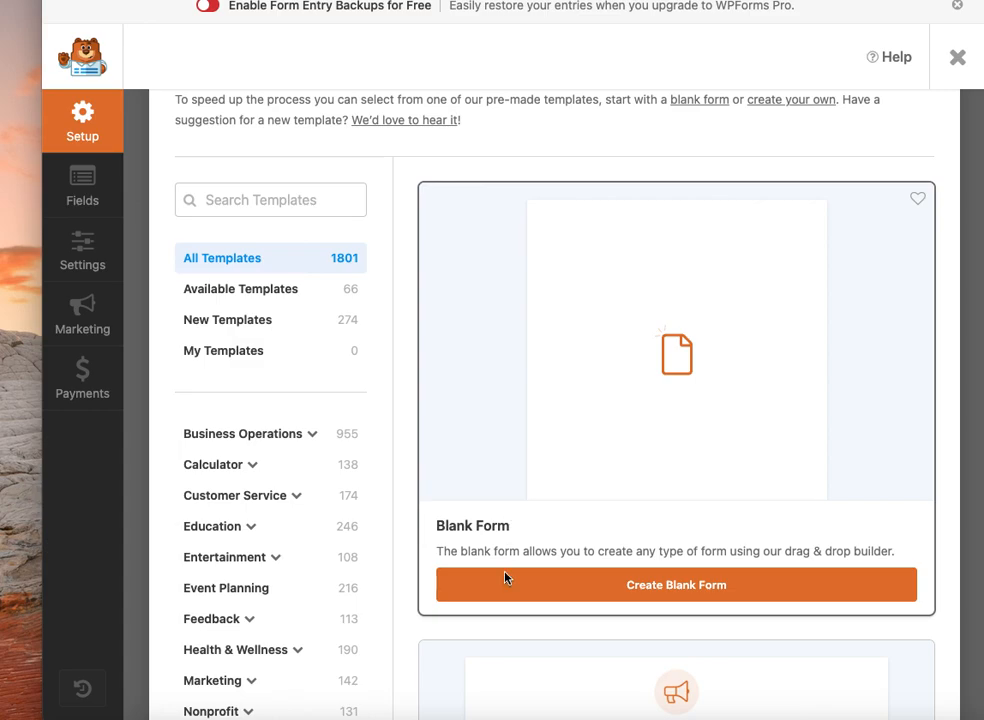
scroll(720, 597, down, 5)
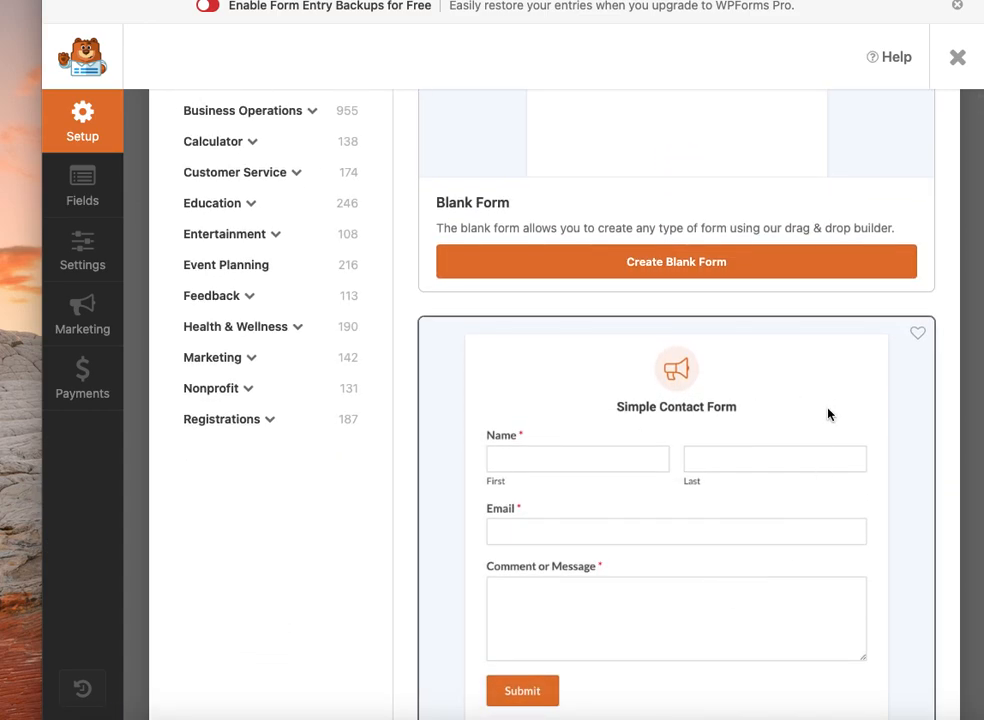
scroll(600, 479, down, 1)
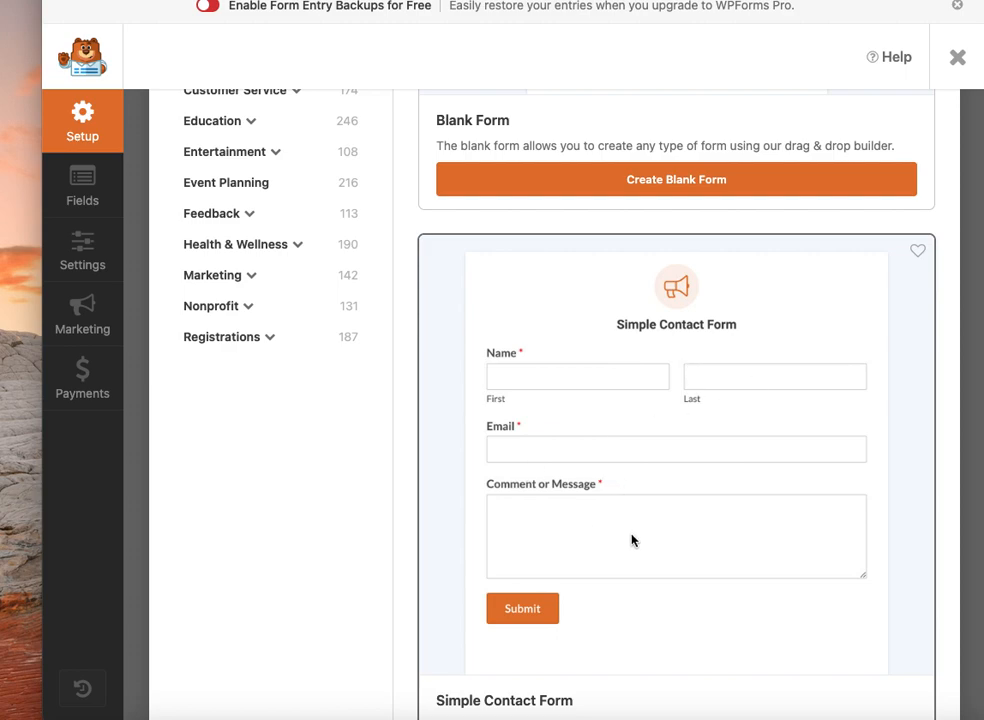
scroll(626, 535, down, 3)
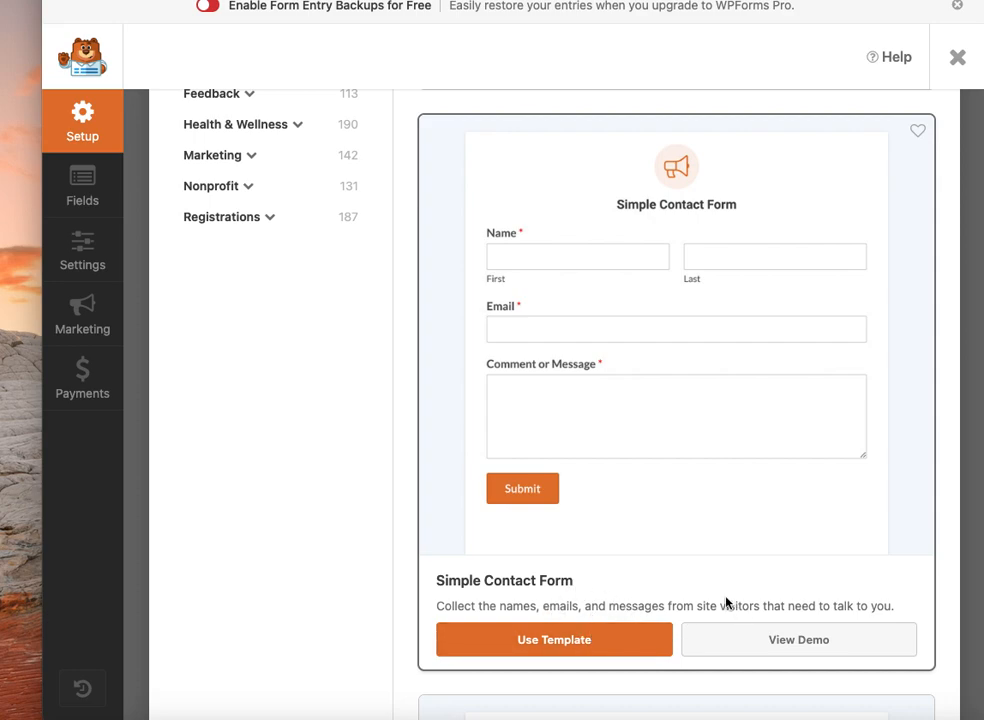
scroll(727, 603, up, 5)
scroll(727, 603, up, 1)
scroll(692, 428, up, 2)
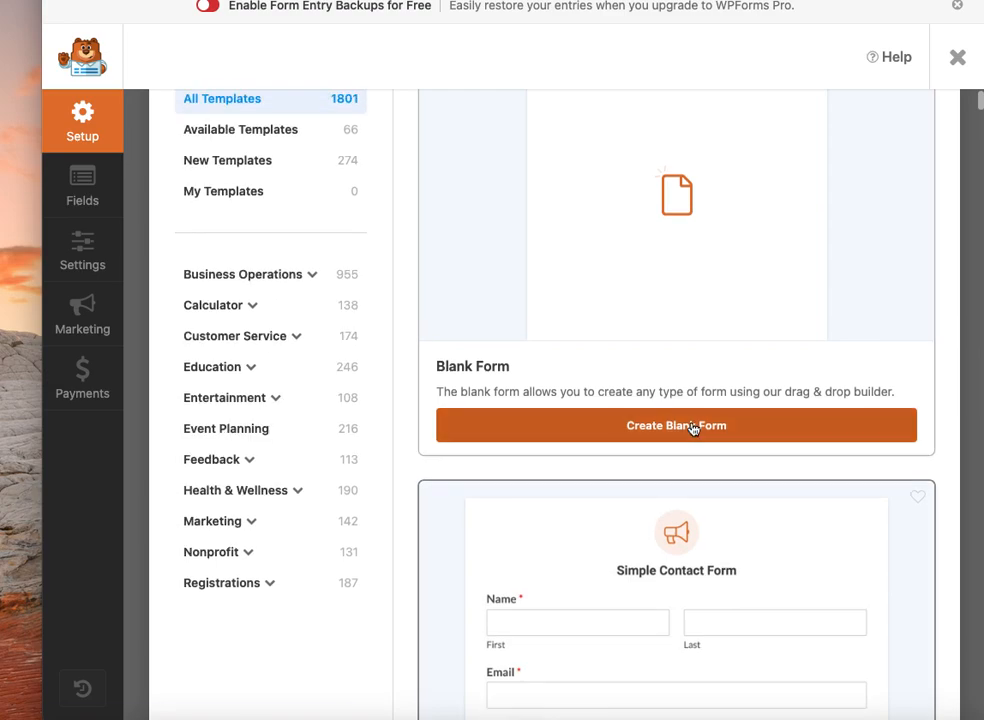
scroll(692, 428, up, 4)
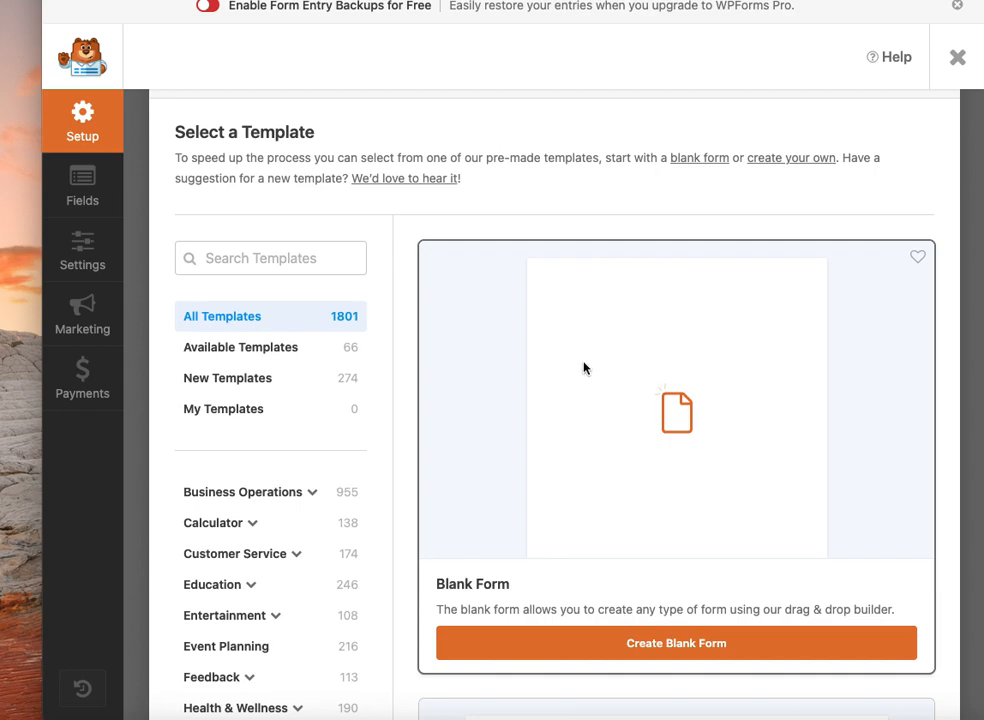
scroll(585, 368, down, 3)
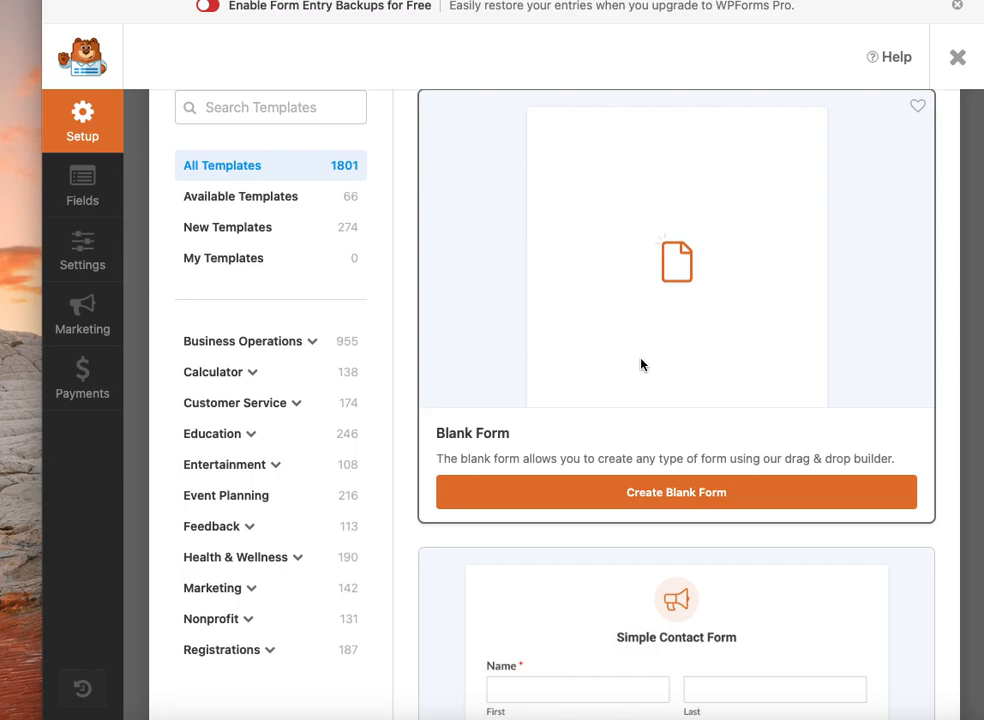
scroll(641, 364, down, 1)
scroll(641, 364, down, 3)
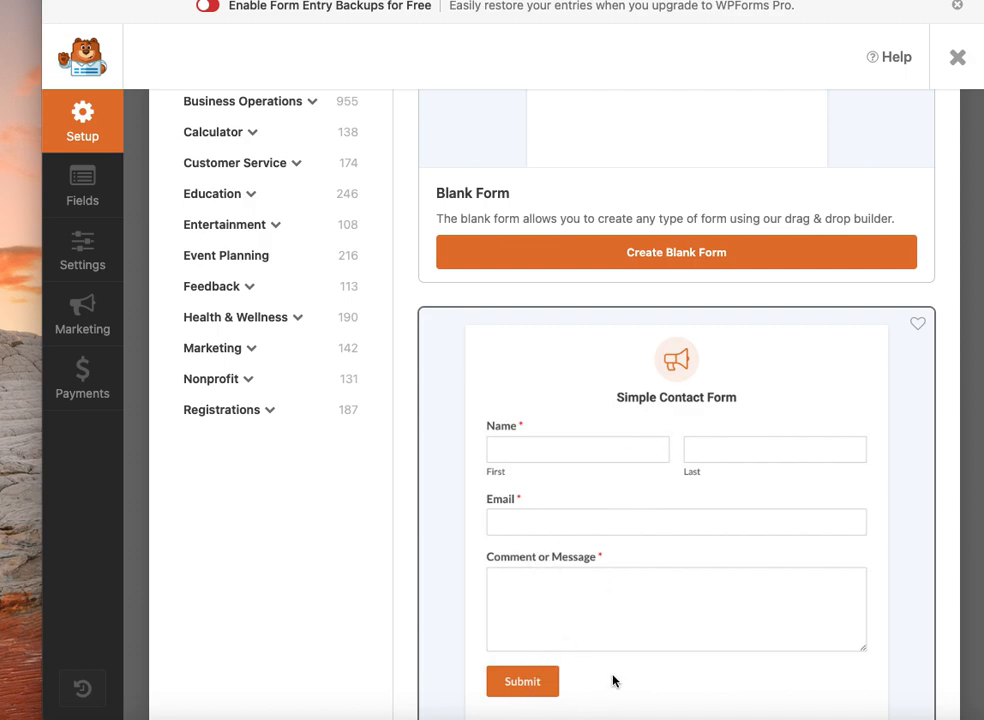
scroll(672, 496, up, 3)
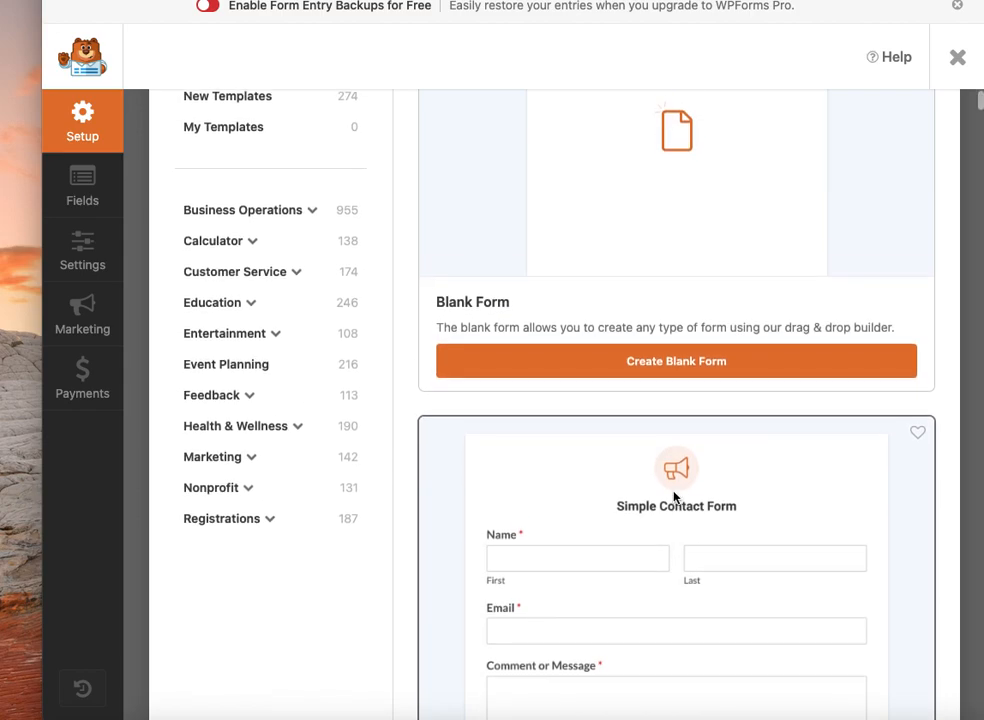
scroll(674, 497, up, 4)
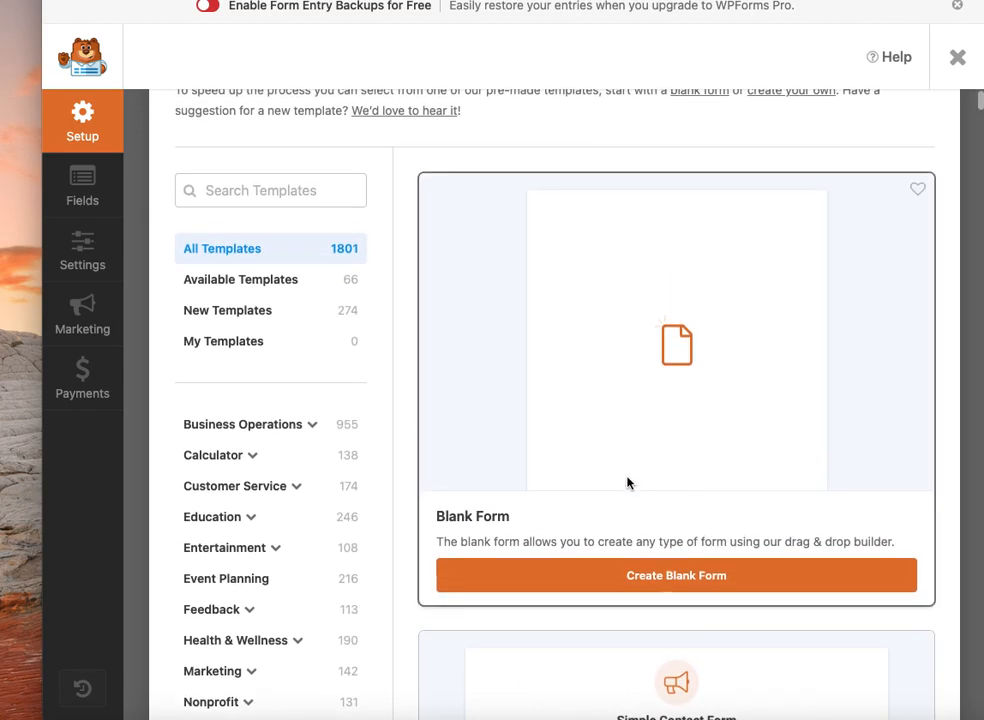
scroll(738, 323, up, 4)
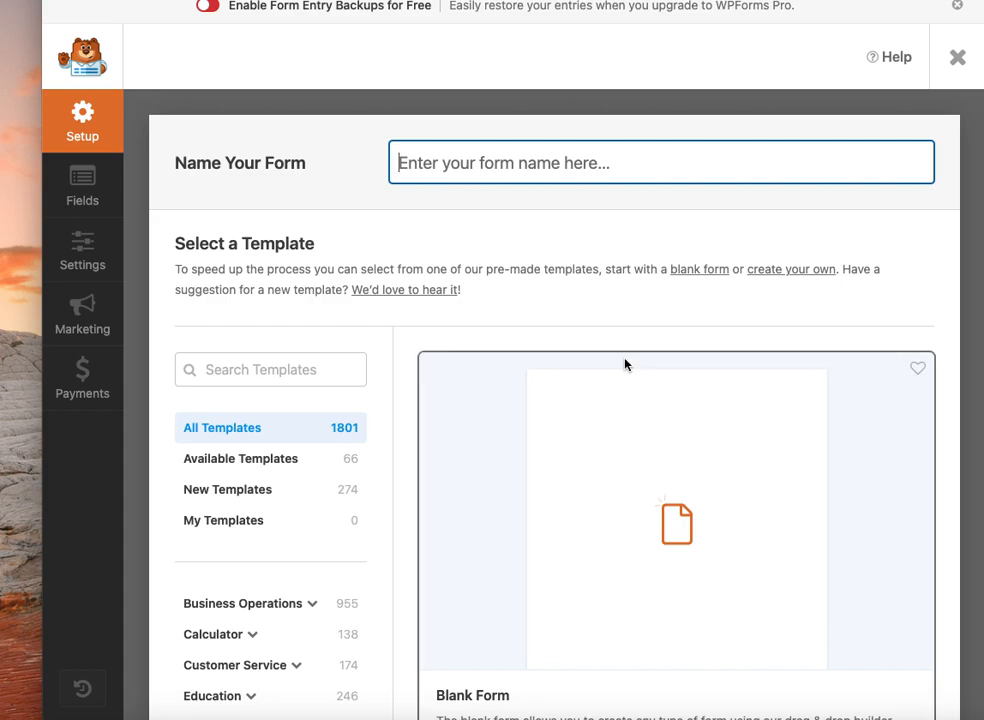
click(959, 59)
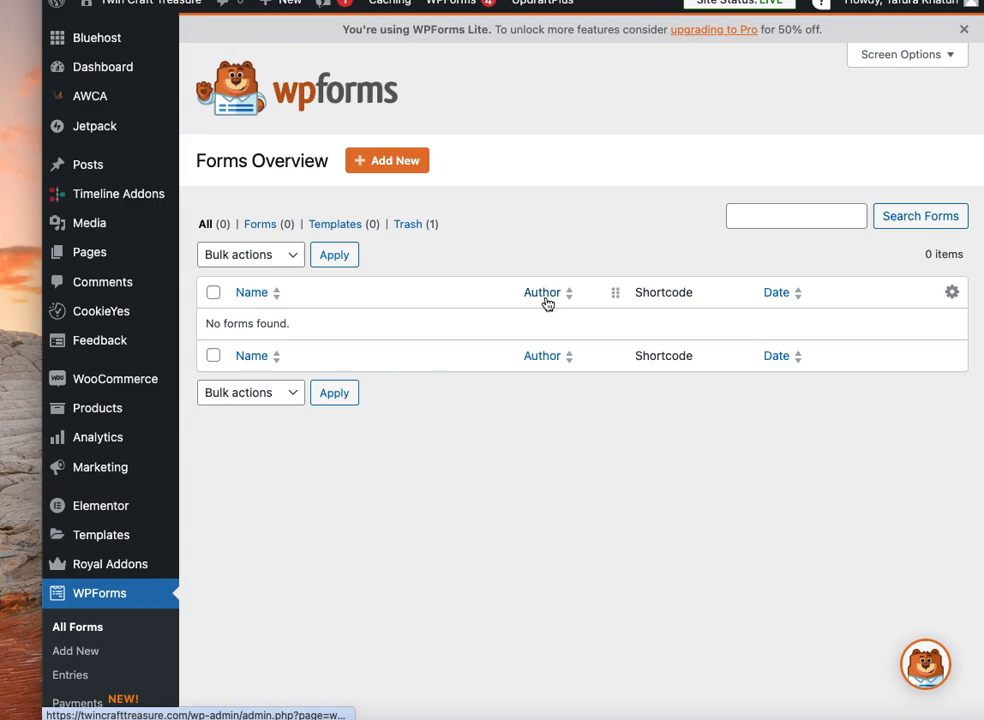
key(super+shift+5)
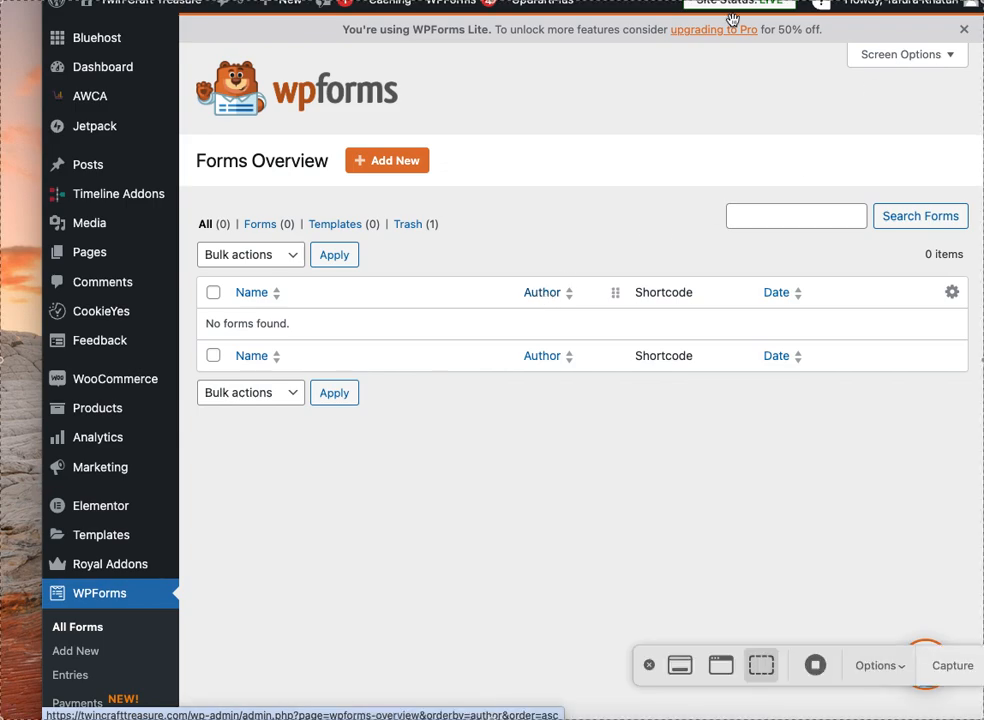